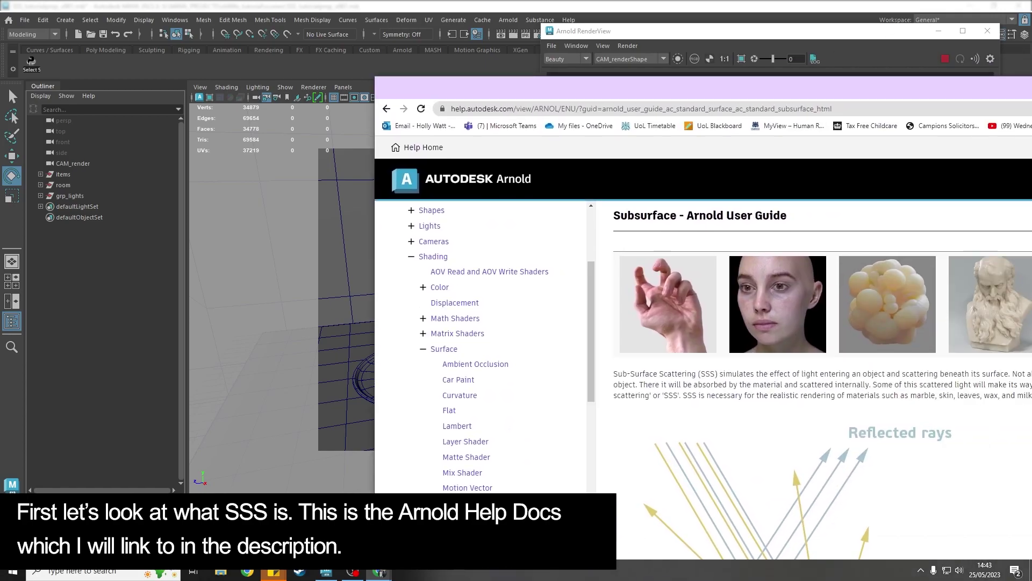
# Step: Maximize the Arnold Subsurface help page and scroll to the reflected-versus-scattered rays diagram
pyautogui.moveTo(1031, 70); pyautogui.dragTo(975, 67)
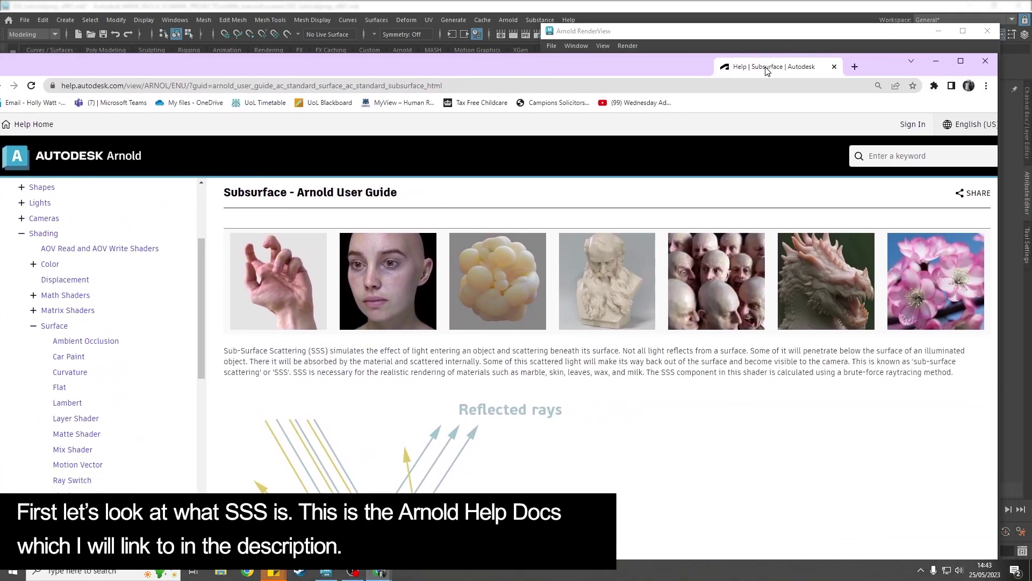
pyautogui.click(960, 60)
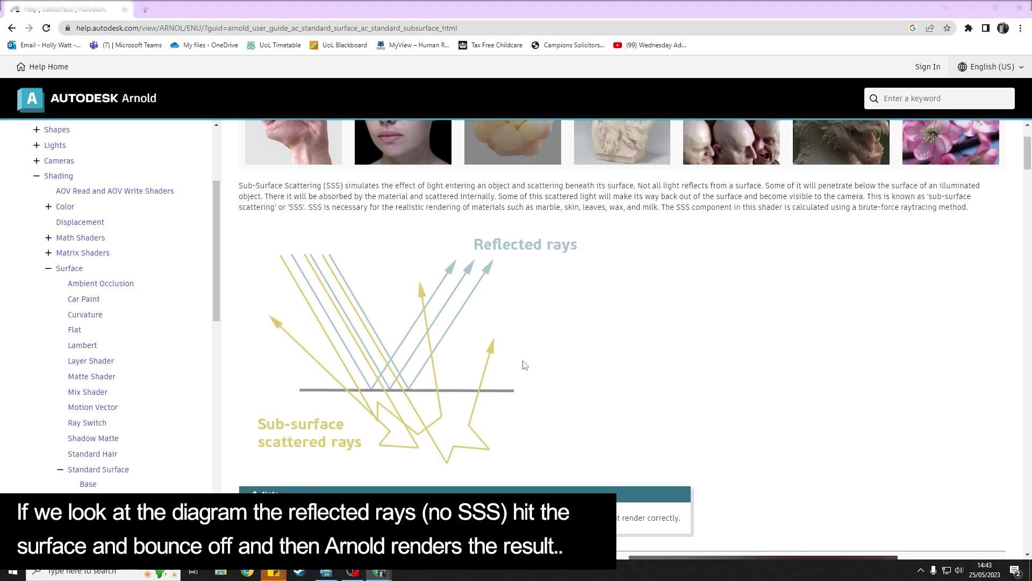
pyautogui.scroll(-2, 524, 362)
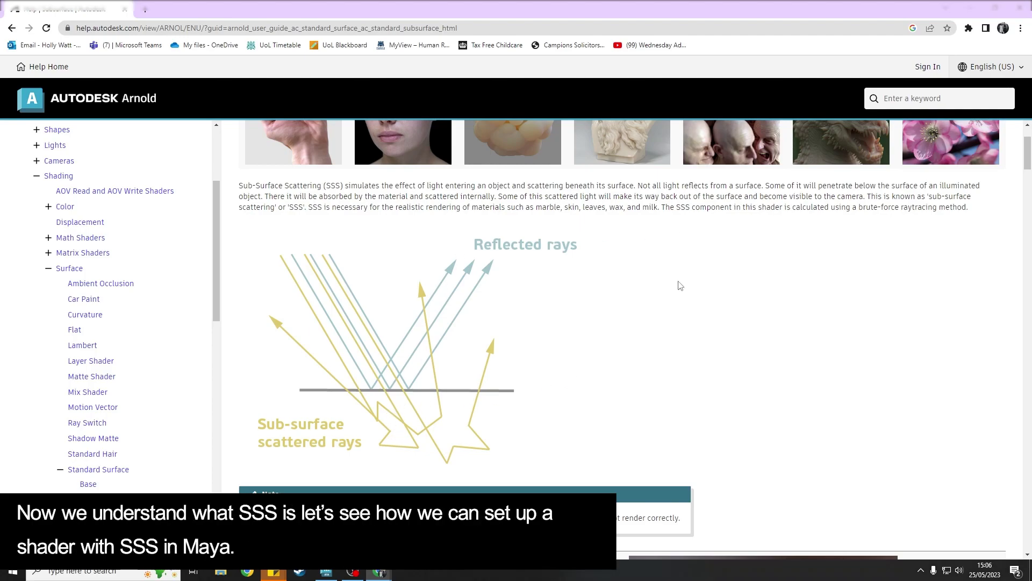
# Step: Back in Maya, give the tulip leaf a new Standard Surface material, found by searching 'sta'
pyautogui.click(971, 10)
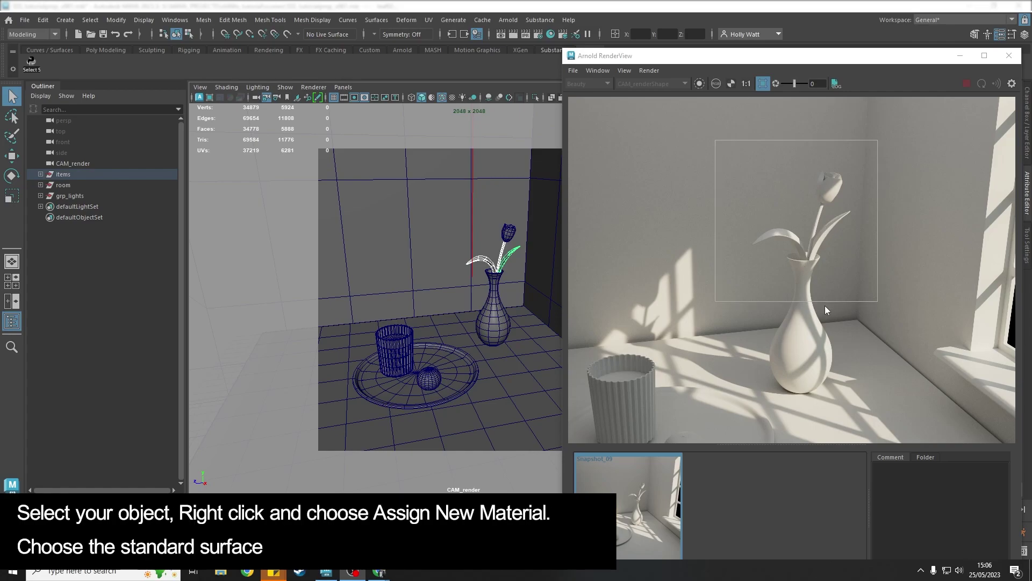
pyautogui.rightClick(497, 253)
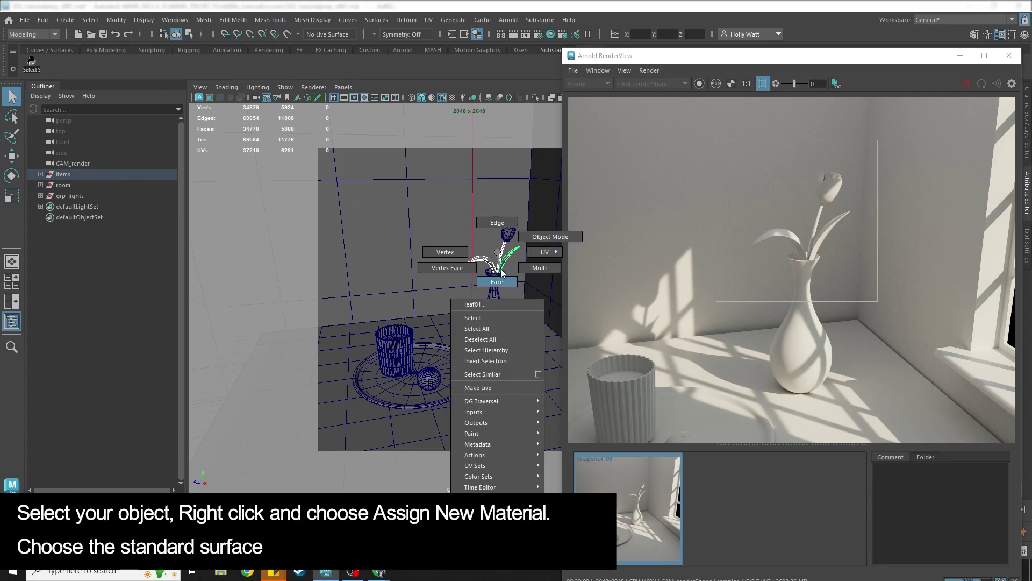
pyautogui.click(481, 501)
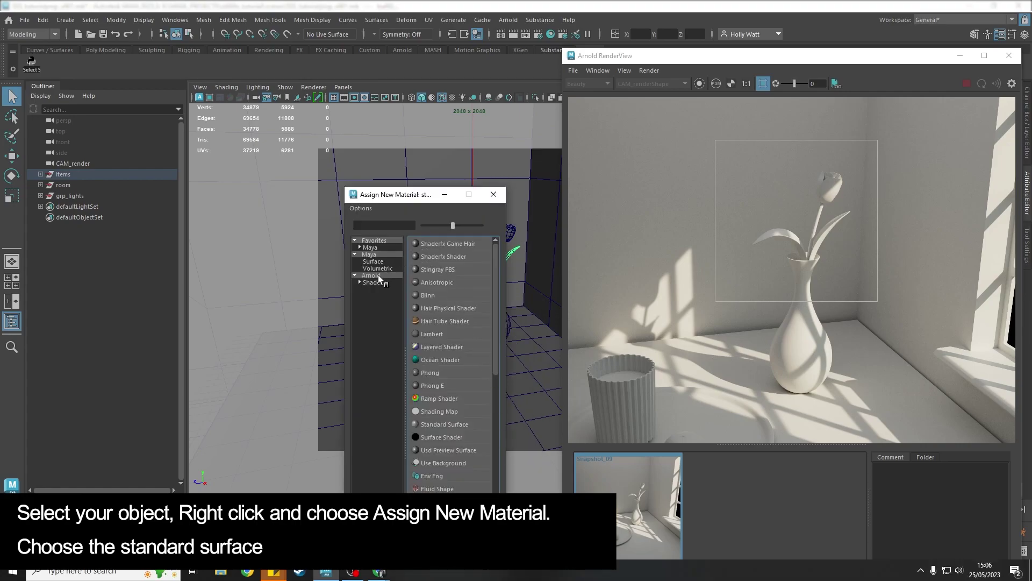
pyautogui.click(381, 226)
pyautogui.write('sta')
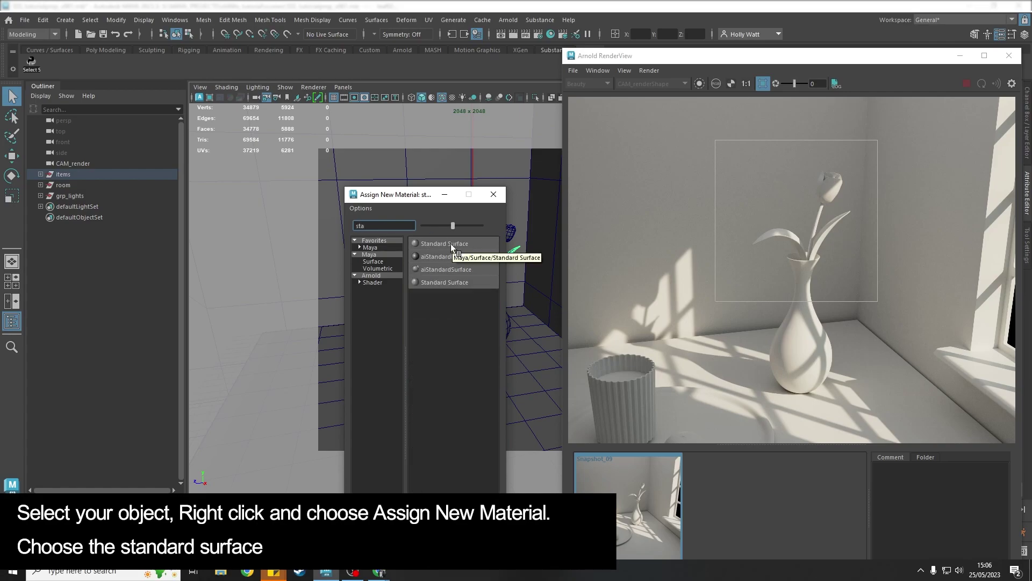
pyautogui.click(450, 244)
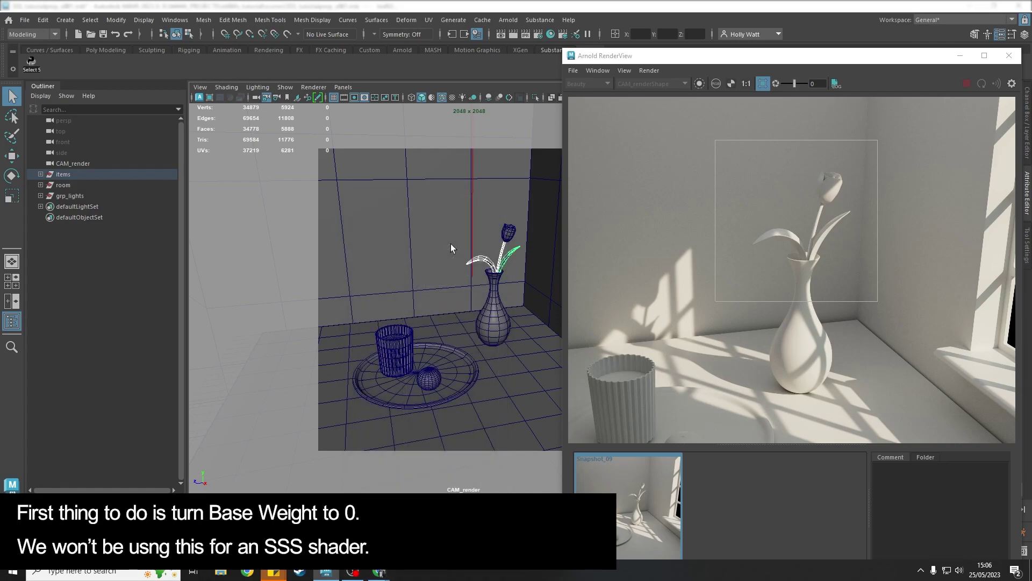
# Step: Set the standardSurface11 Base Weight and Specular Weight to 0
pyautogui.moveTo(927, 59); pyautogui.dragTo(338, 118)
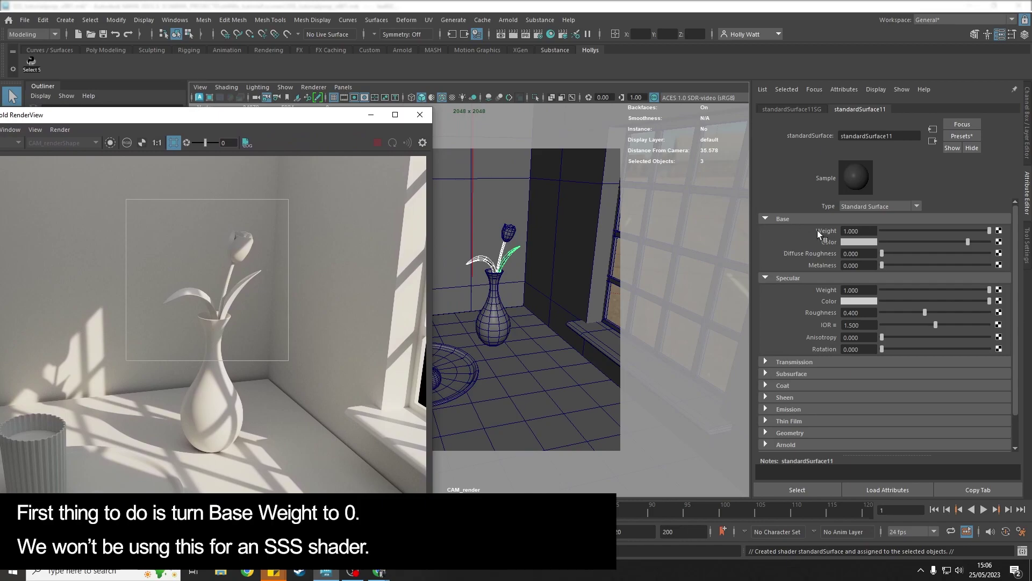
pyautogui.moveTo(920, 230); pyautogui.dragTo(837, 231)
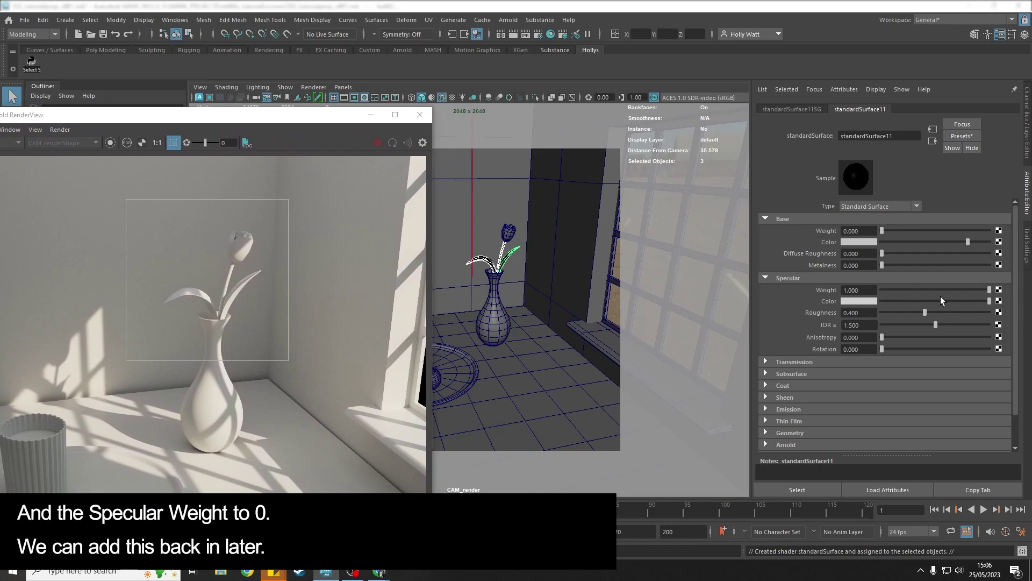
pyautogui.moveTo(941, 290); pyautogui.dragTo(874, 291)
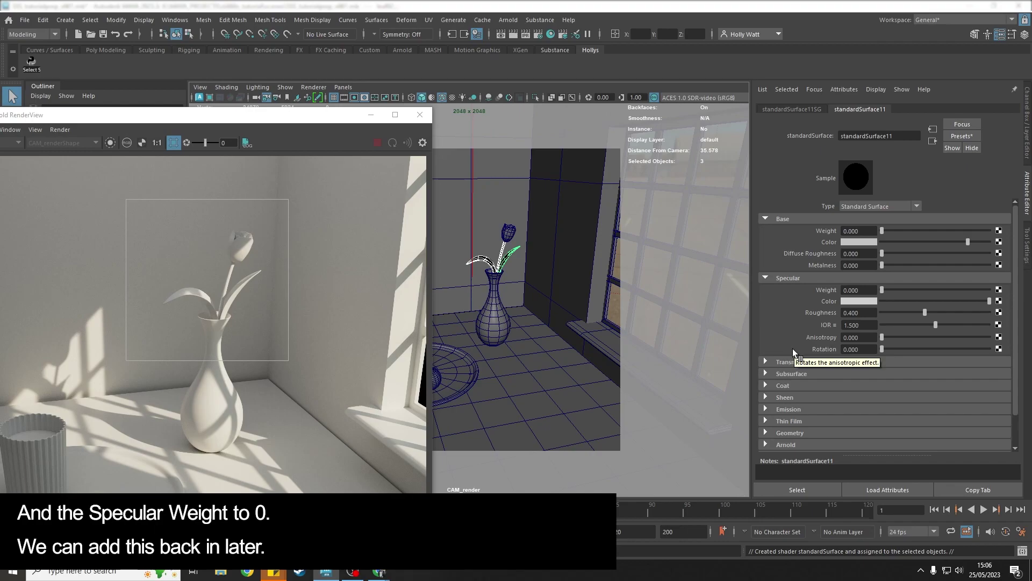
# Step: Show the Subsurface section, collapse Base and Specular, and set Subsurface Weight to 1
pyautogui.click(776, 372)
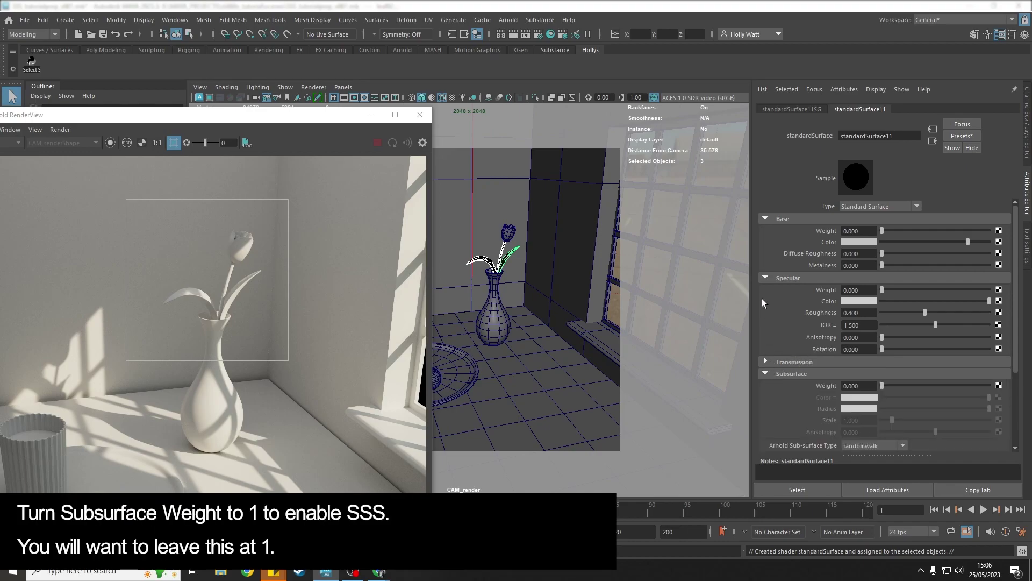
pyautogui.click(765, 217)
pyautogui.click(766, 230)
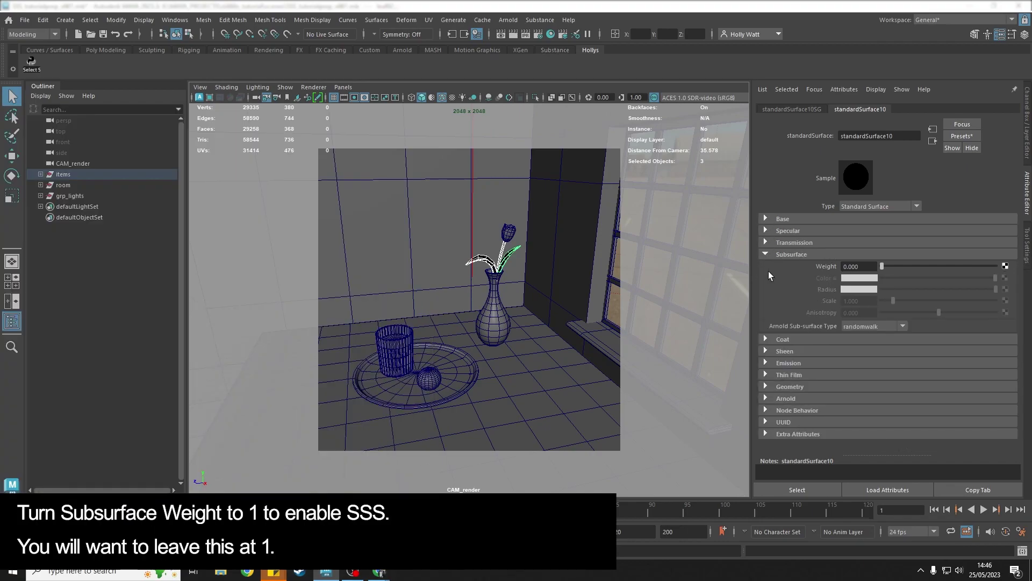
pyautogui.moveTo(882, 266); pyautogui.dragTo(996, 266)
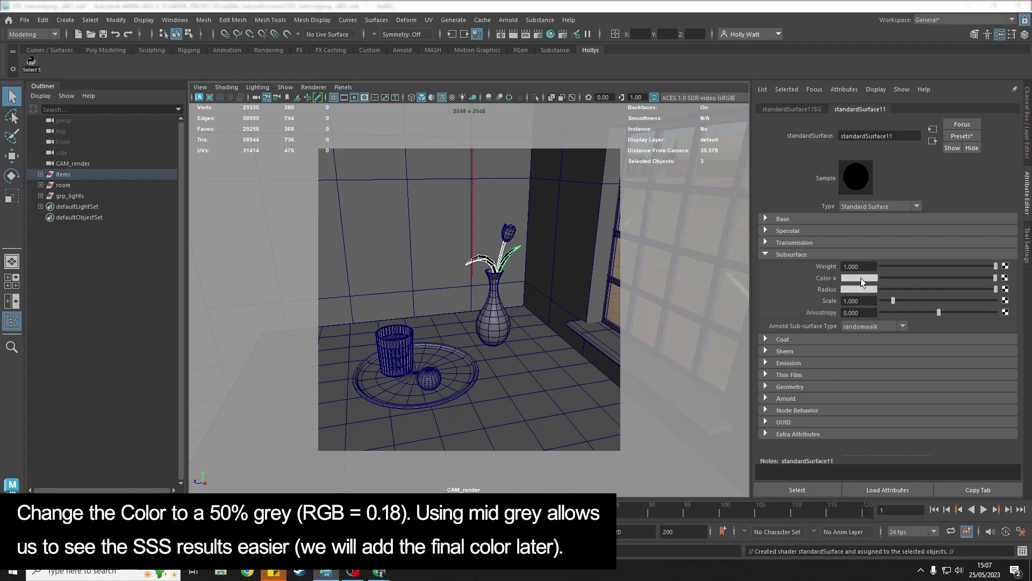
# Step: Set the subsurface Color to 0.18 grey, shown in RGB 0 to 1.0 mode
pyautogui.click(860, 278)
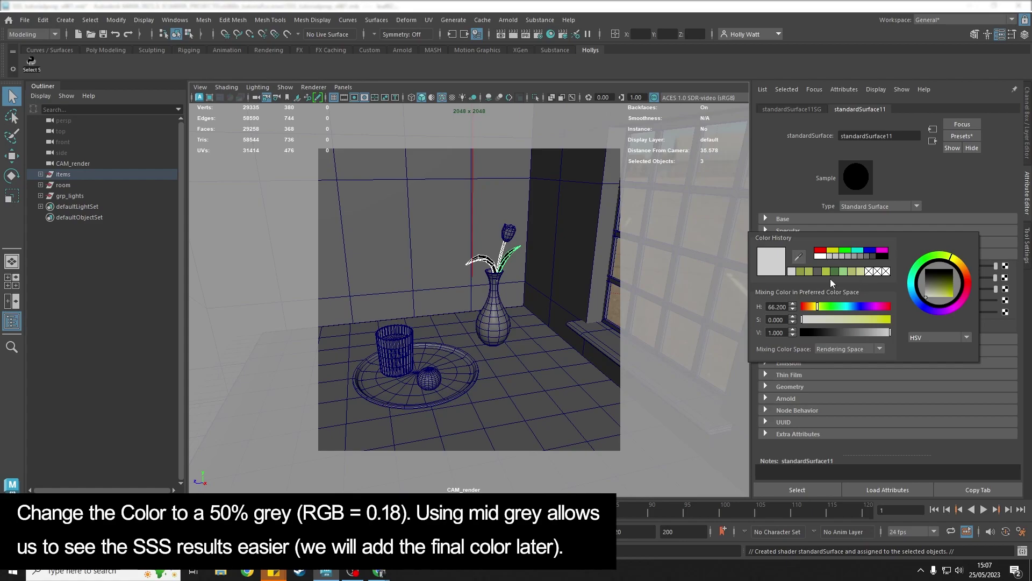
pyautogui.click(817, 269)
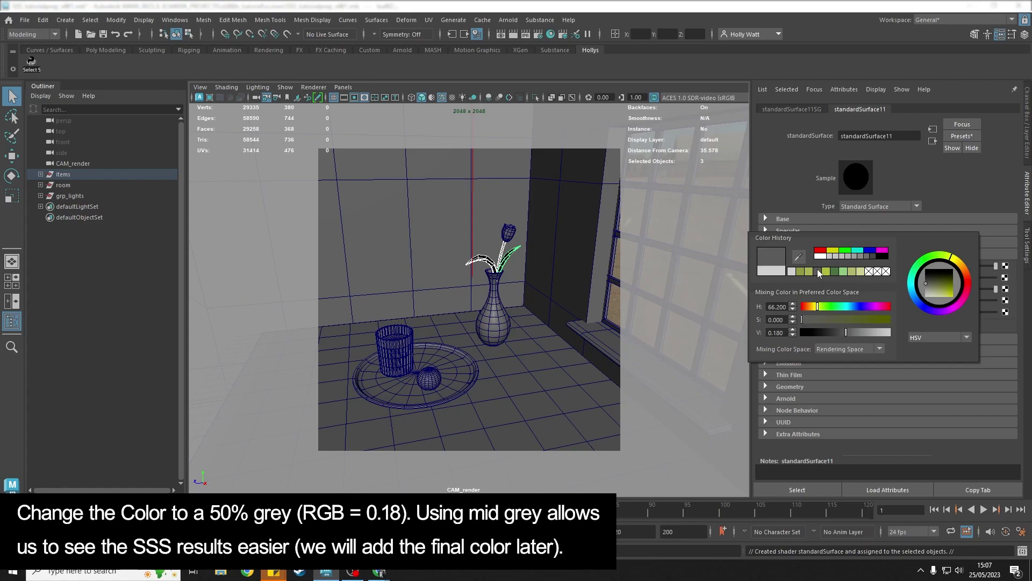
pyautogui.click(941, 337)
pyautogui.click(939, 348)
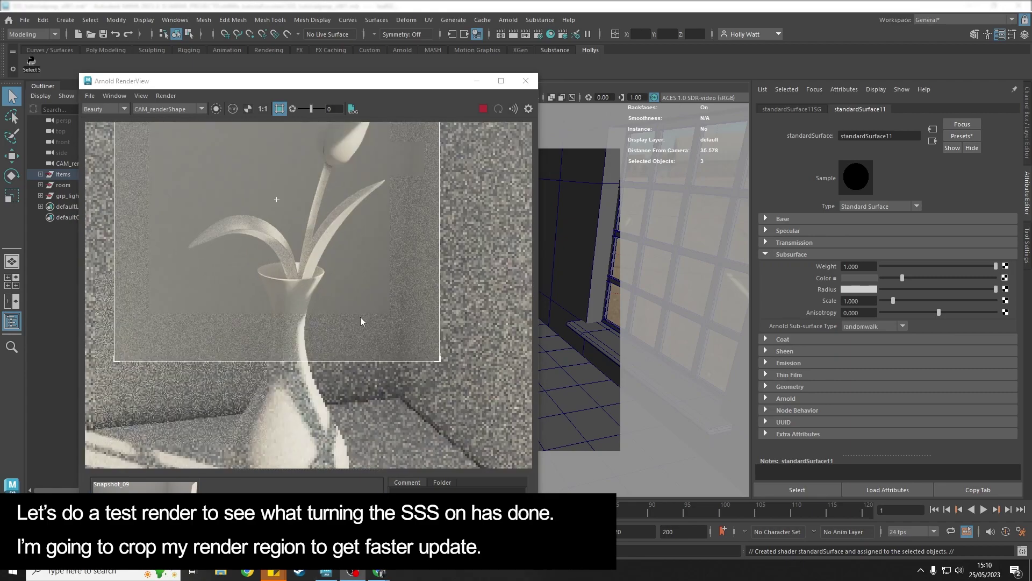
# Step: Reframe the test render region around the tulip and compare it with Snapshot_09
pyautogui.moveTo(364, 299); pyautogui.dragTo(381, 321, button='middle')
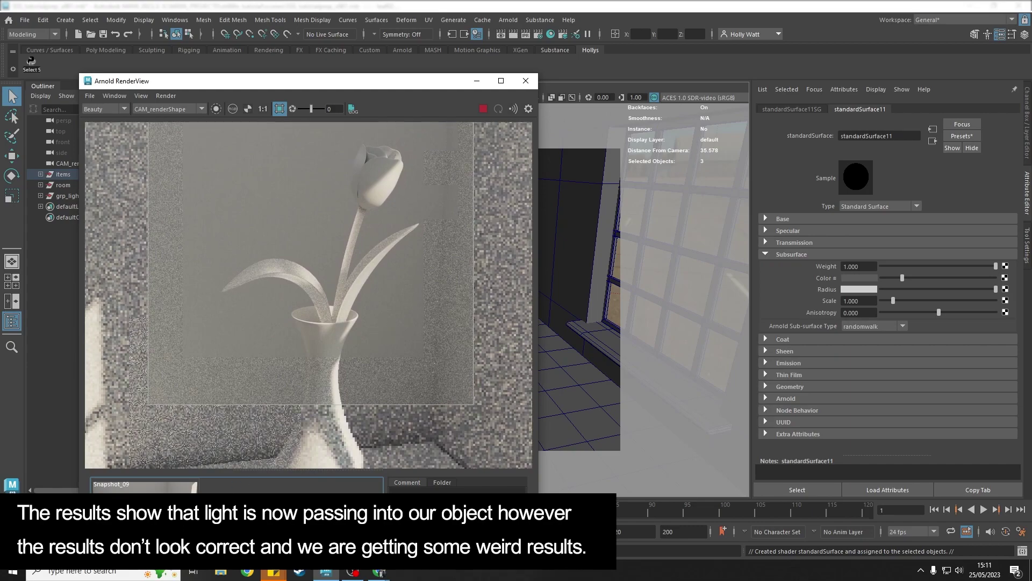
pyautogui.click(144, 485)
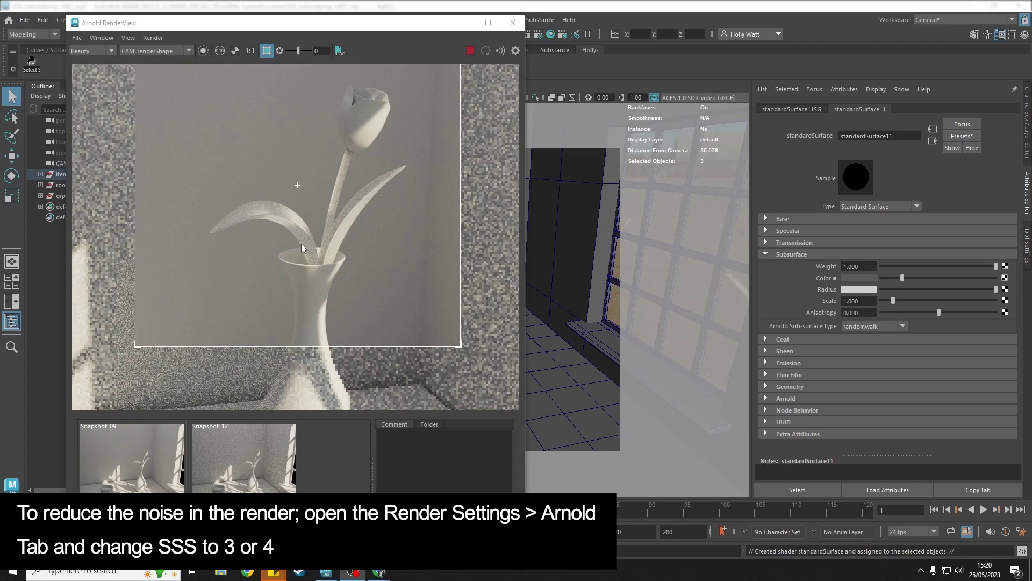
# Step: Raise the Arnold SSS samples from 2 to 4 in Render Settings
pyautogui.click(538, 34)
pyautogui.moveTo(531, 88); pyautogui.dragTo(539, 99)
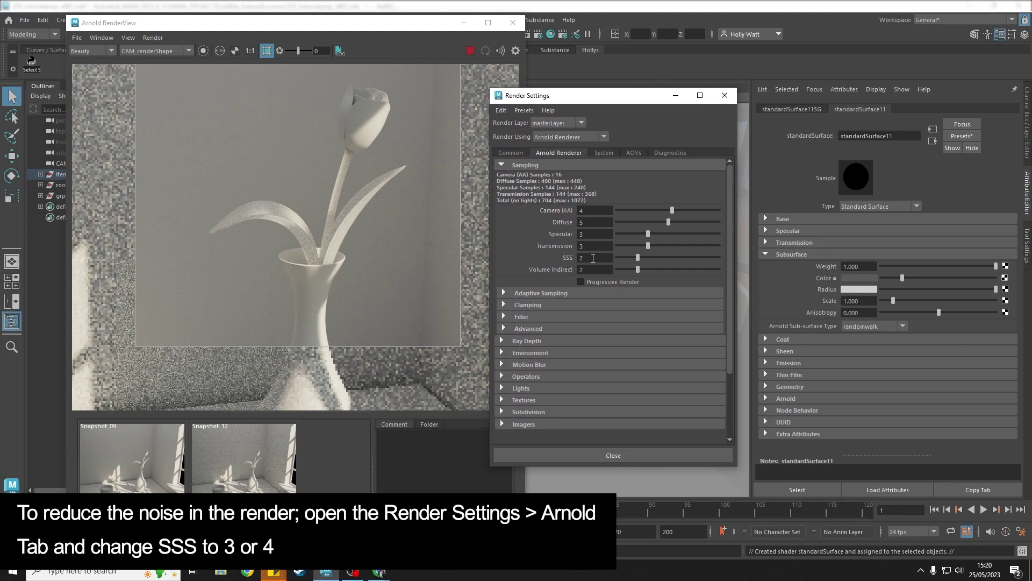
pyautogui.doubleClick(594, 258)
pyautogui.write('4')
pyautogui.press('Return')
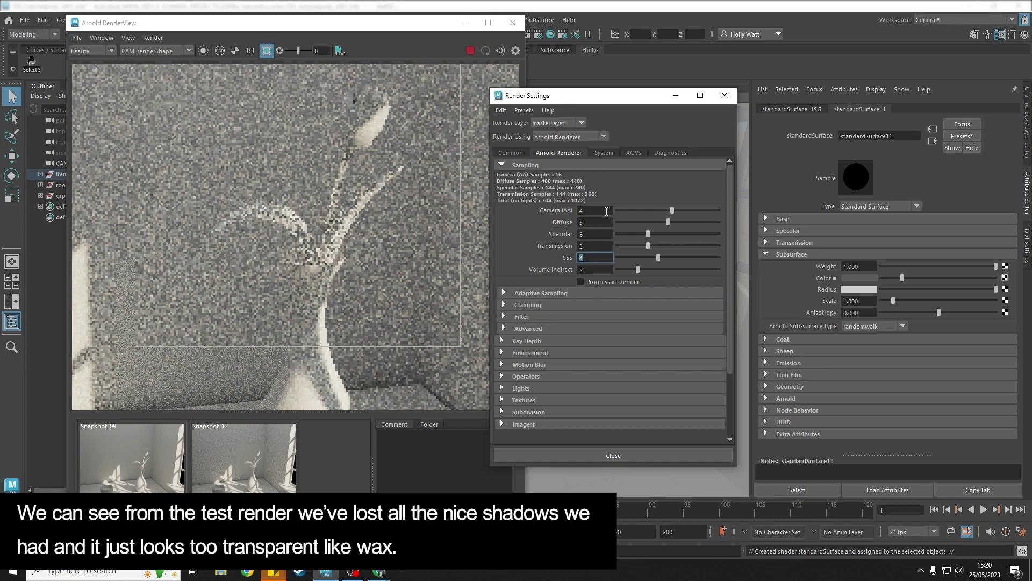
# Step: Close Render Settings and flip between the Snapshot_09 and Snapshot_12 renders
pyautogui.click(724, 95)
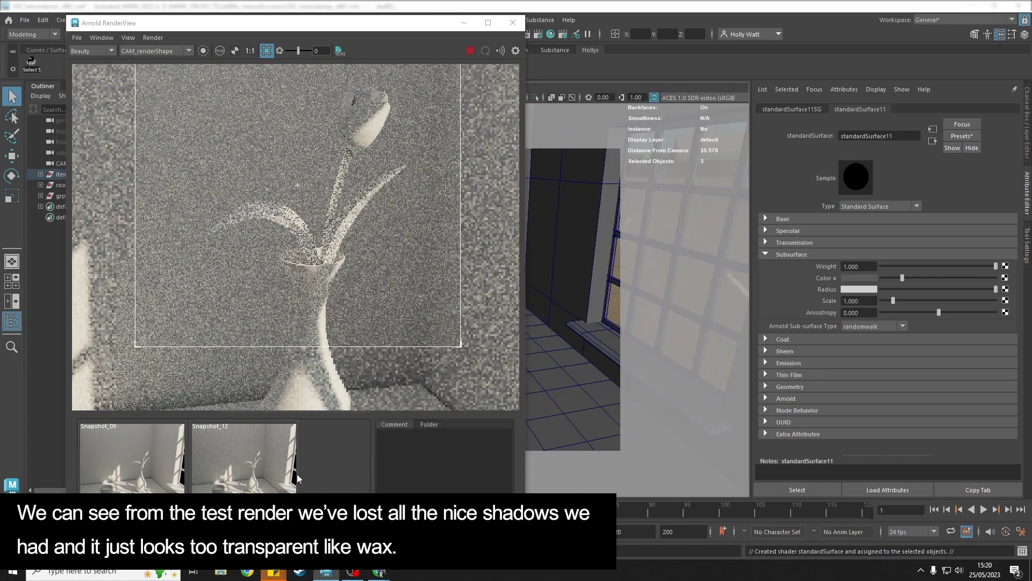
pyautogui.click(270, 483)
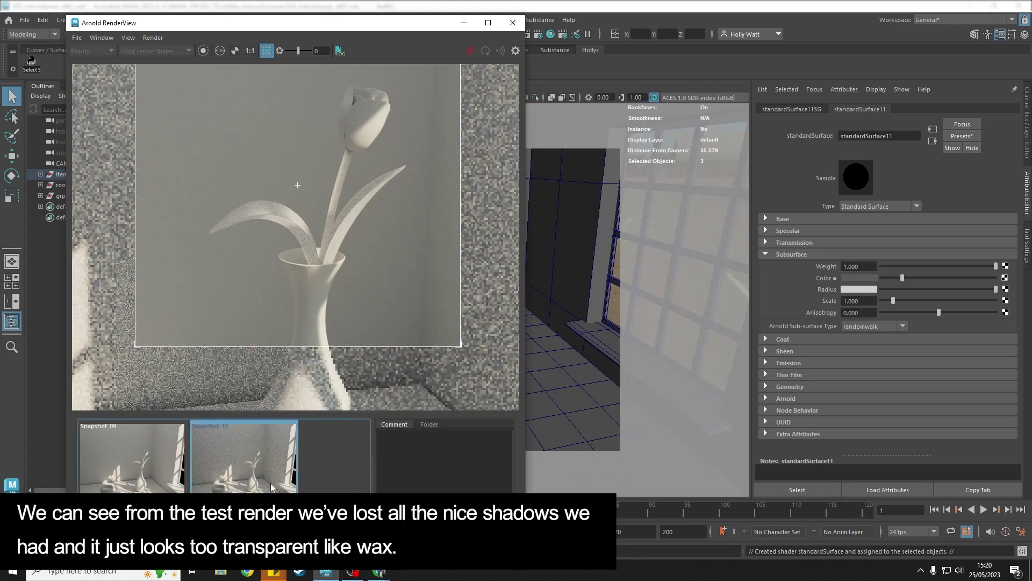
pyautogui.click(240, 487)
pyautogui.click(237, 459)
pyautogui.click(146, 483)
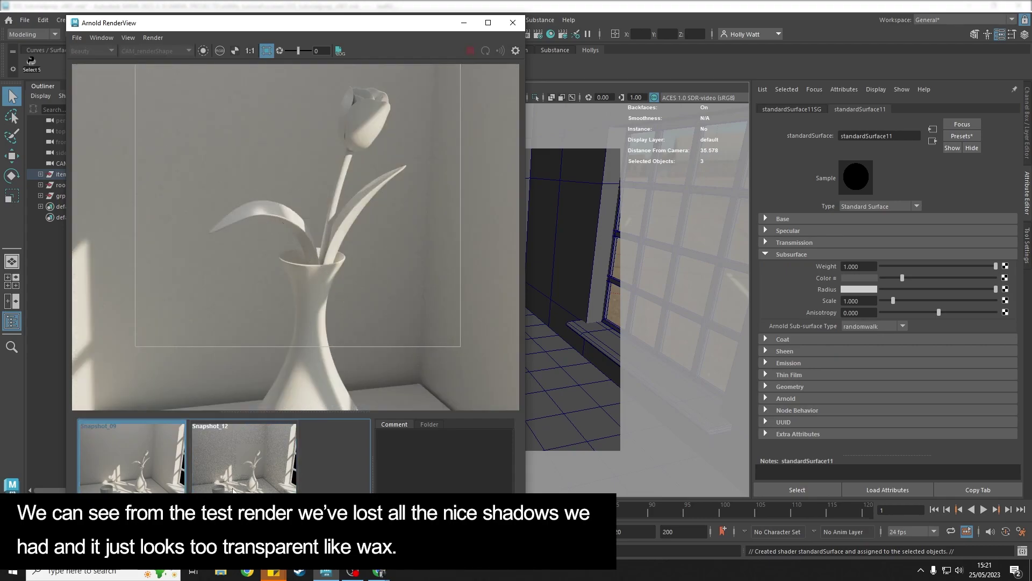
pyautogui.click(251, 489)
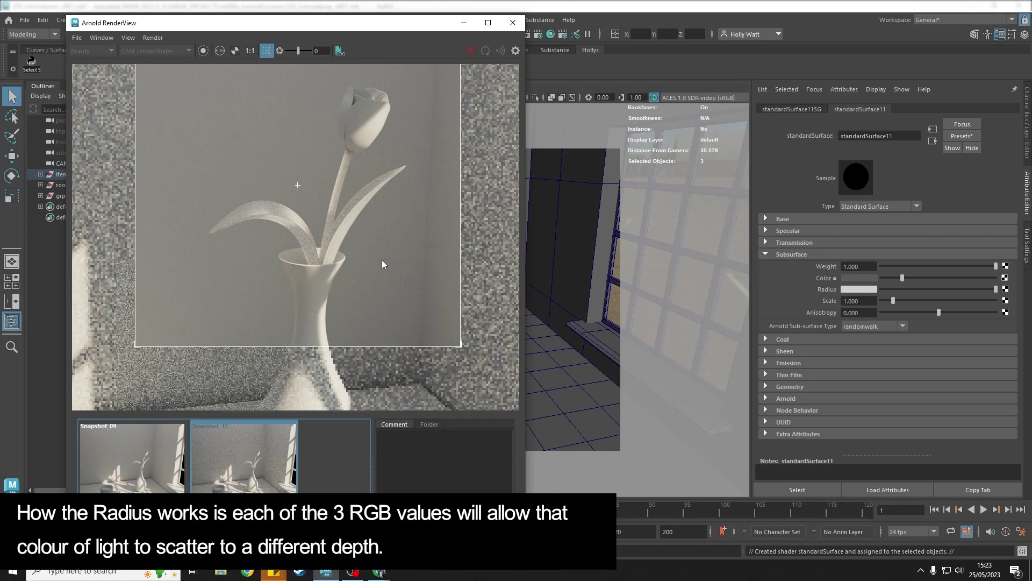
# Step: Set the subsurface Radius to a yellow-green, about R 0.668, G 0.643, B 0.174
pyautogui.click(861, 289)
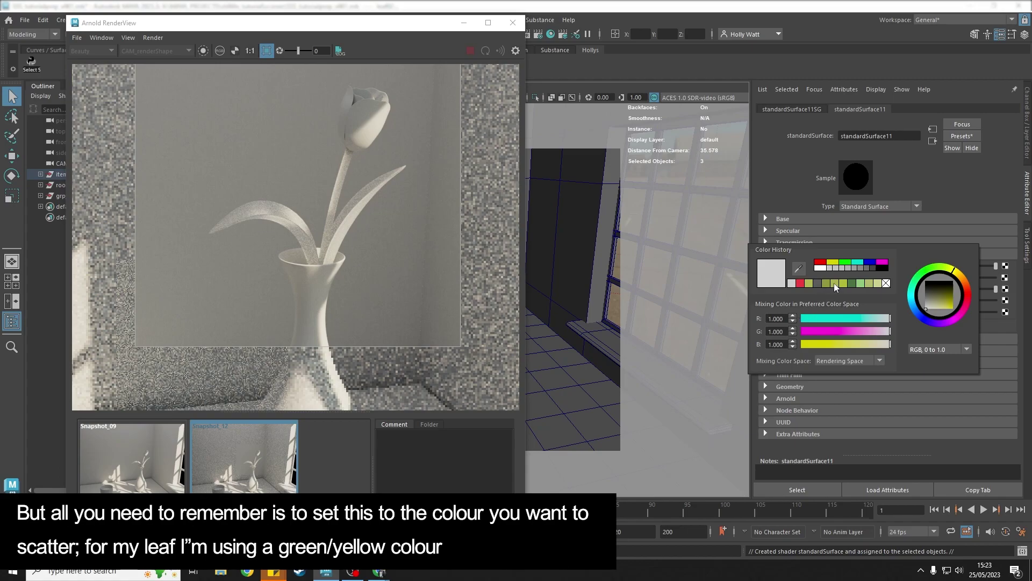
pyautogui.click(809, 283)
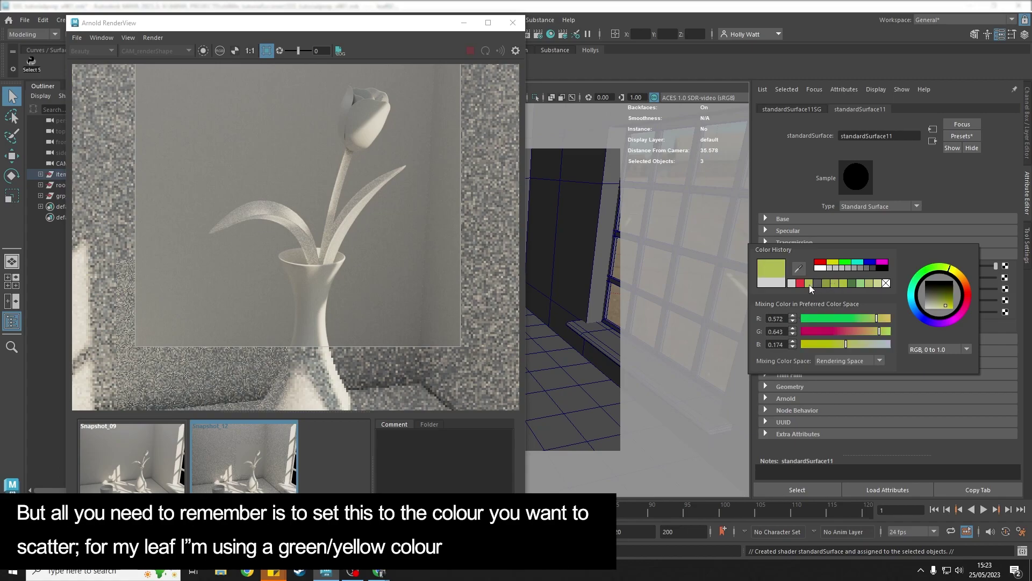
pyautogui.moveTo(878, 319); pyautogui.dragTo(882, 334)
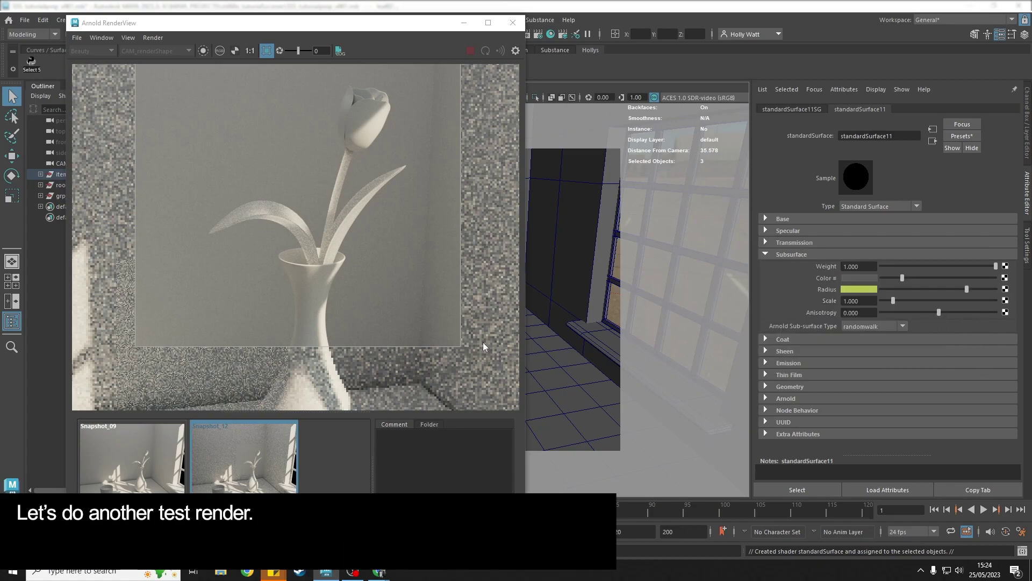
# Step: Re-render the full scene and compare the new Snapshot_13 against Snapshot_12
pyautogui.click(161, 37)
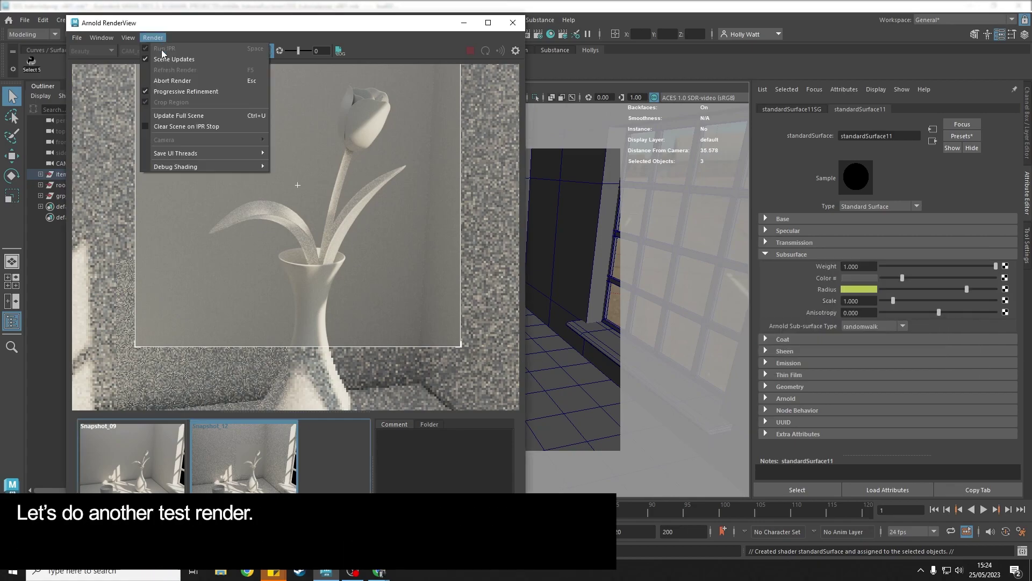
pyautogui.click(168, 114)
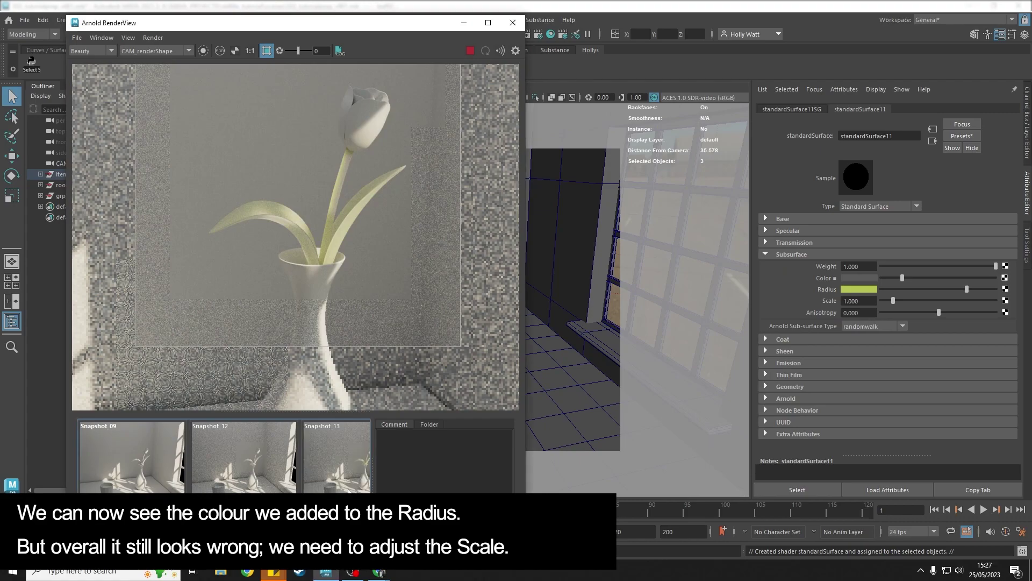
pyautogui.click(348, 491)
pyautogui.click(226, 484)
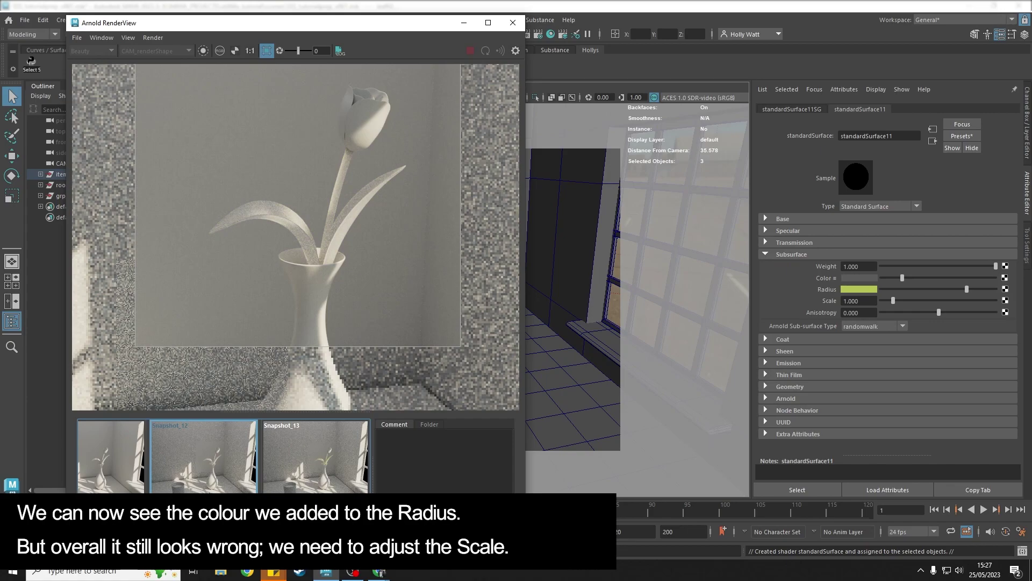
pyautogui.click(300, 489)
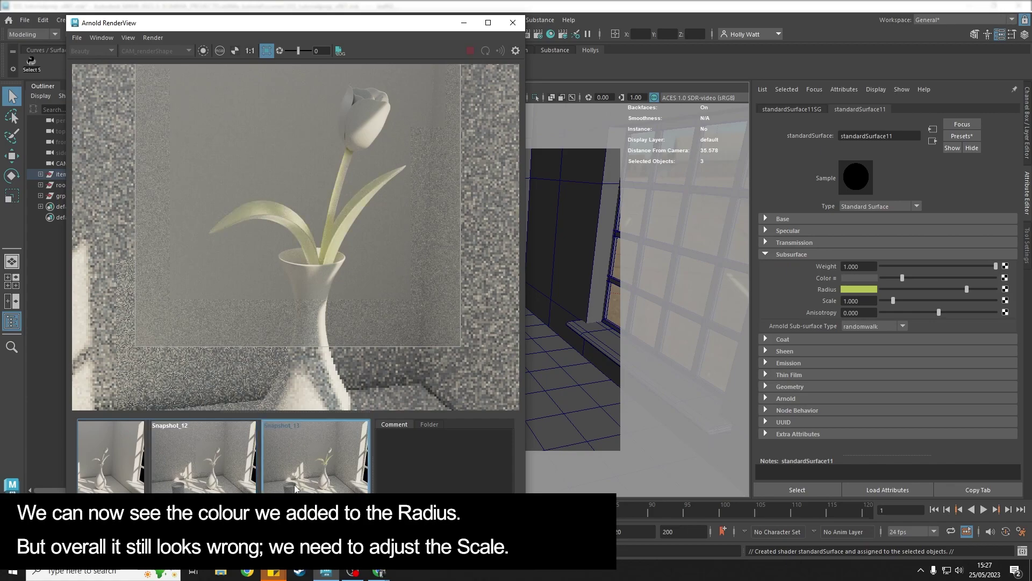
pyautogui.click(225, 486)
pyautogui.click(306, 485)
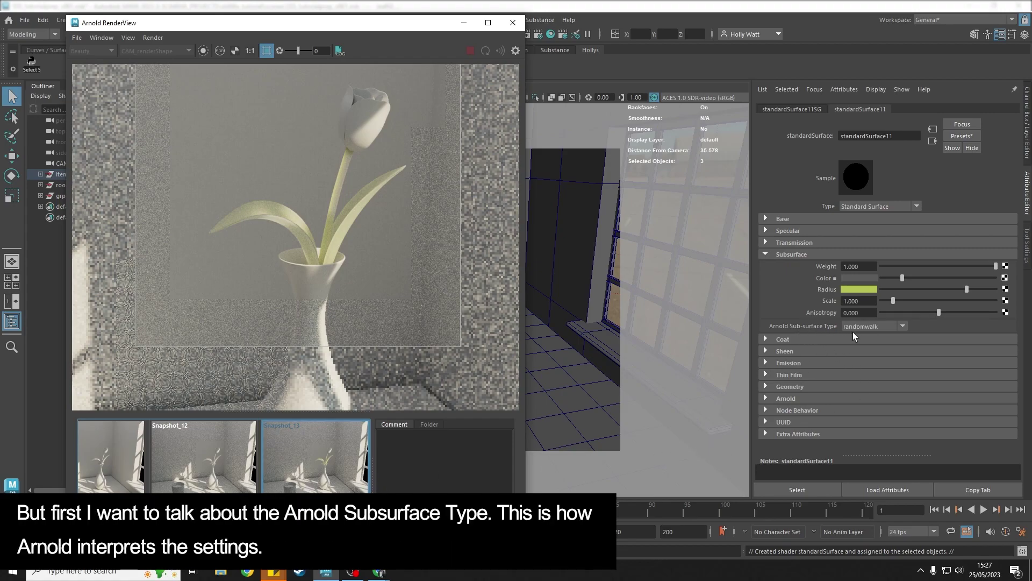
# Step: Change the leaf shader's Arnold Sub-surface Type to randomwalk_v2
pyautogui.click(902, 326)
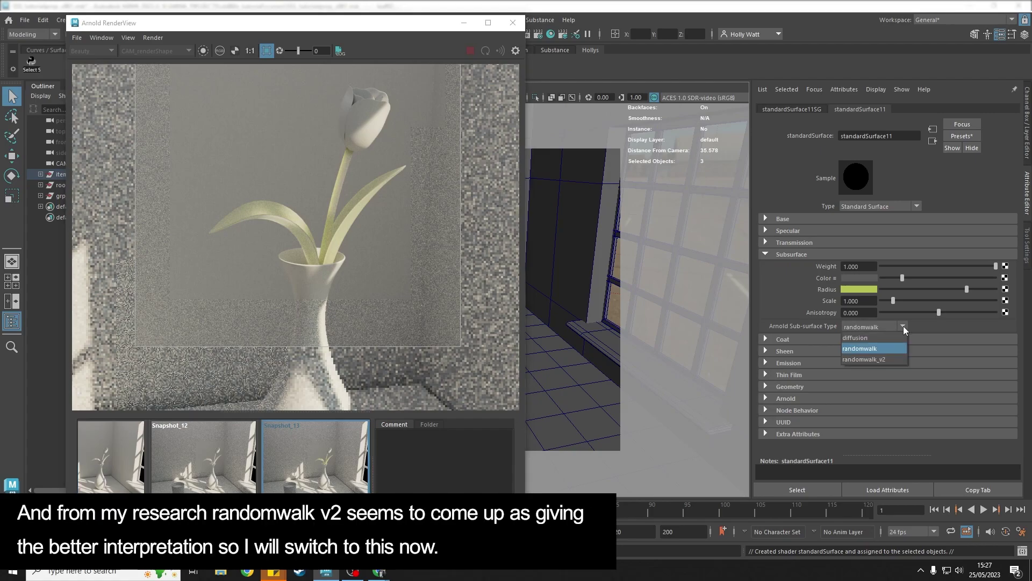
pyautogui.click(872, 360)
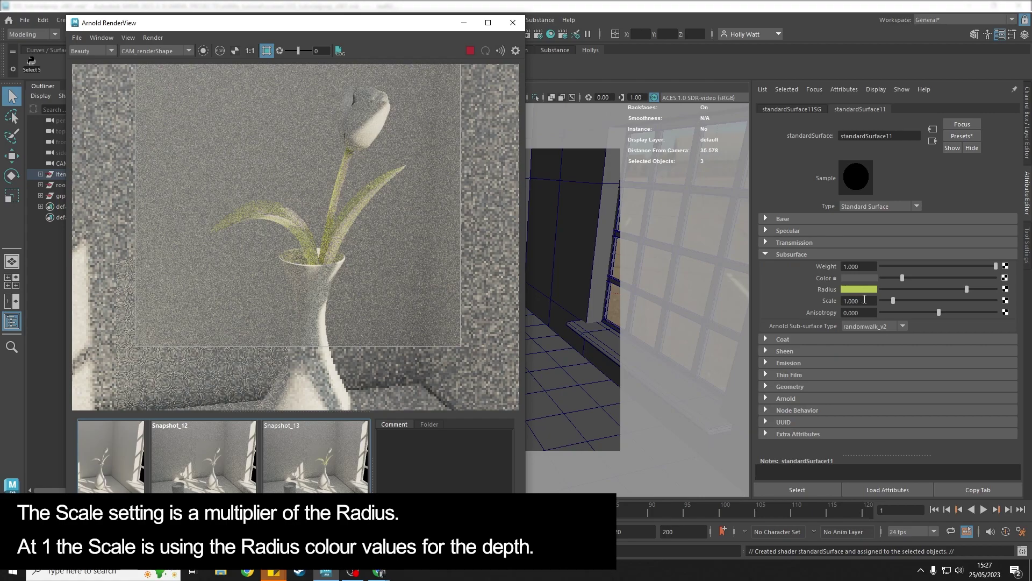
# Step: Set the leaf shader's subsurface Scale to 0.1 and let the render finish
pyautogui.doubleClick(854, 300)
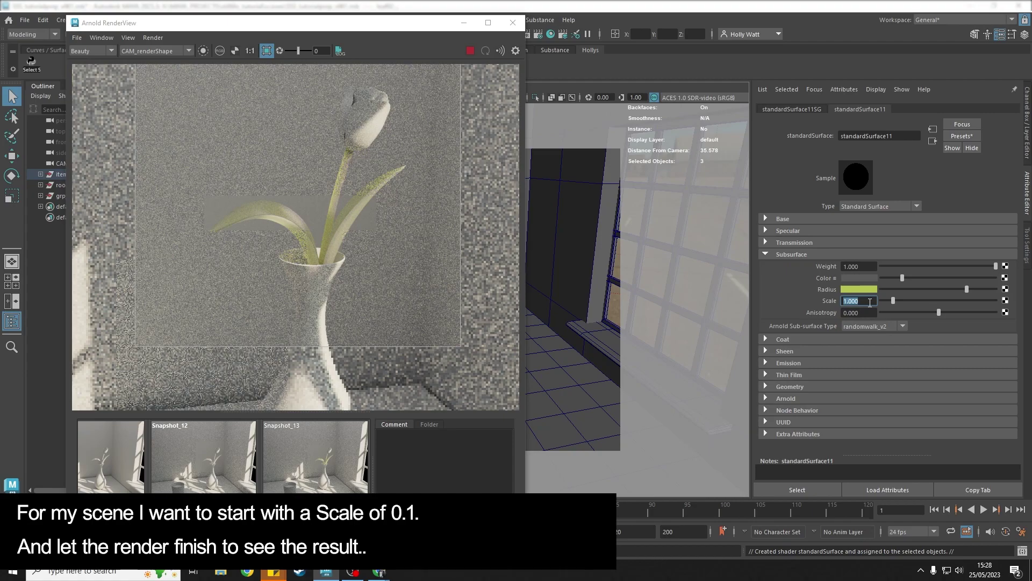
pyautogui.write('0.1')
pyautogui.press('Return')
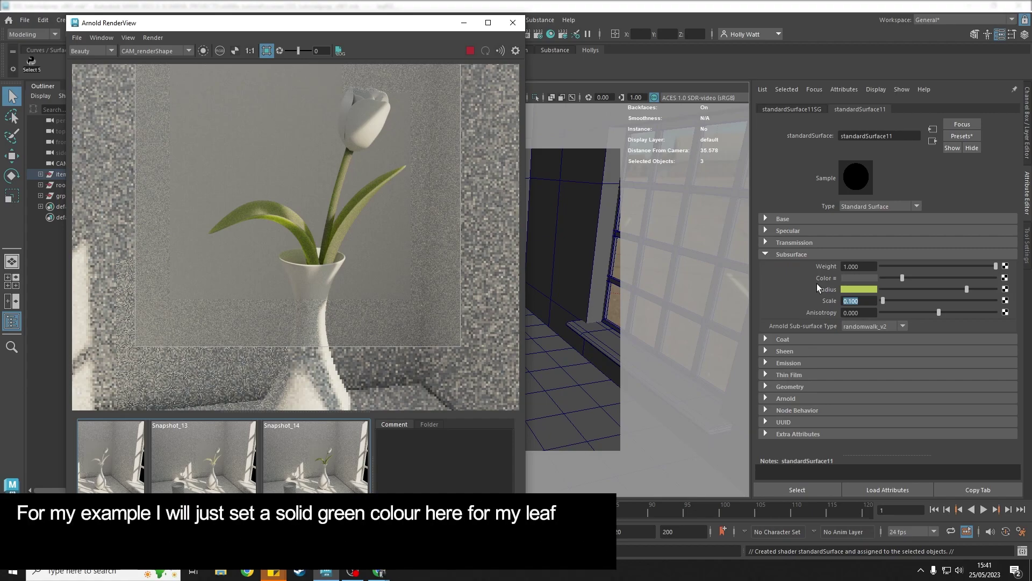
# Step: Make the subsurface Color a green, then lower its HSV saturation for a darker leaf tone
pyautogui.click(861, 278)
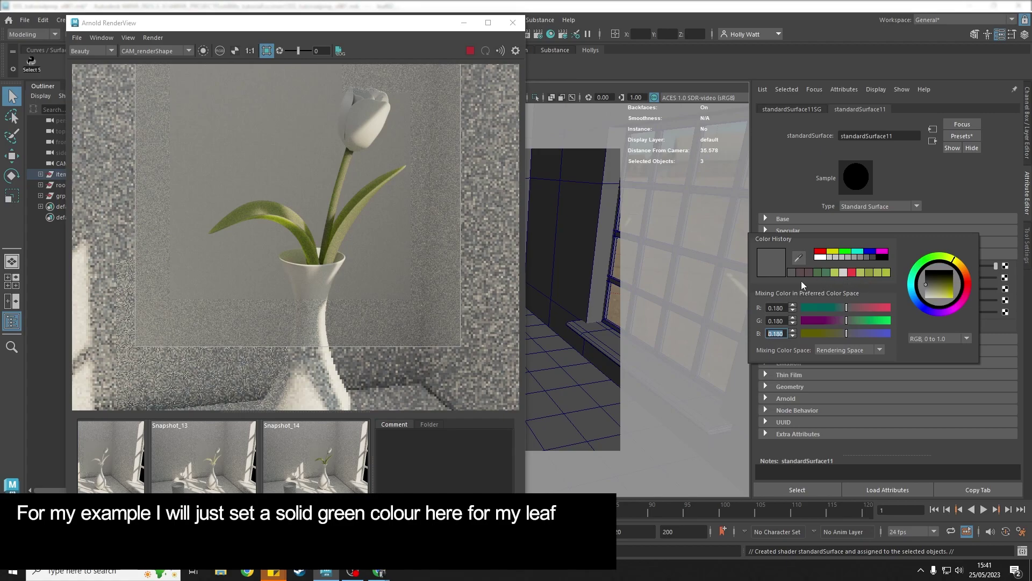
pyautogui.click(818, 272)
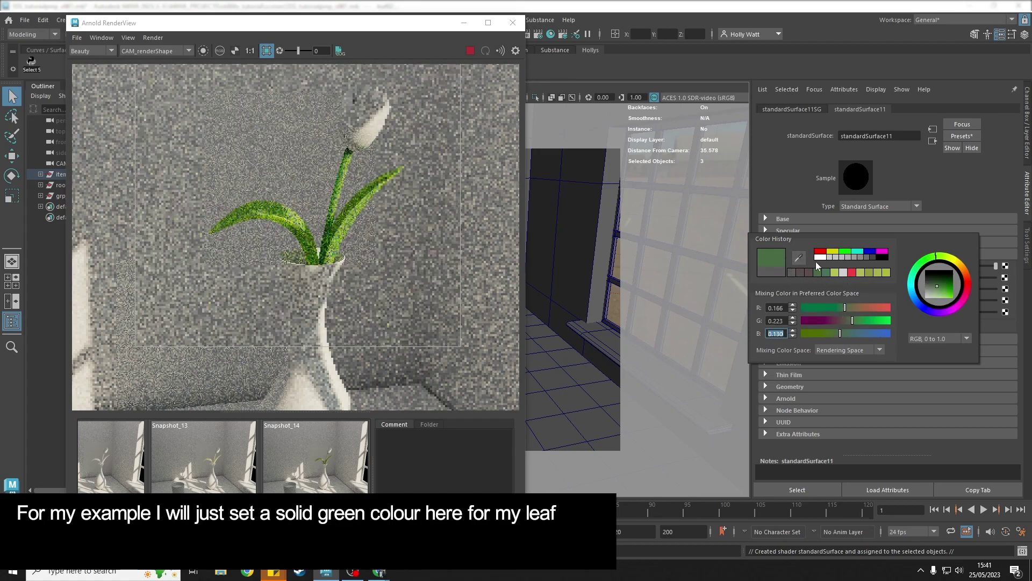
pyautogui.click(947, 340)
pyautogui.click(927, 361)
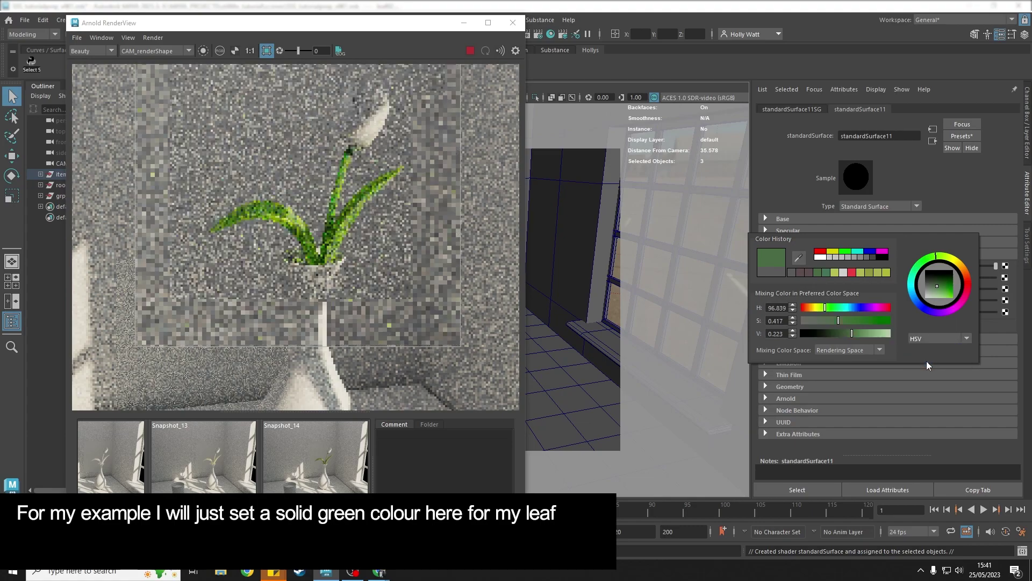
pyautogui.click(837, 320)
pyautogui.moveTo(836, 321); pyautogui.dragTo(833, 318)
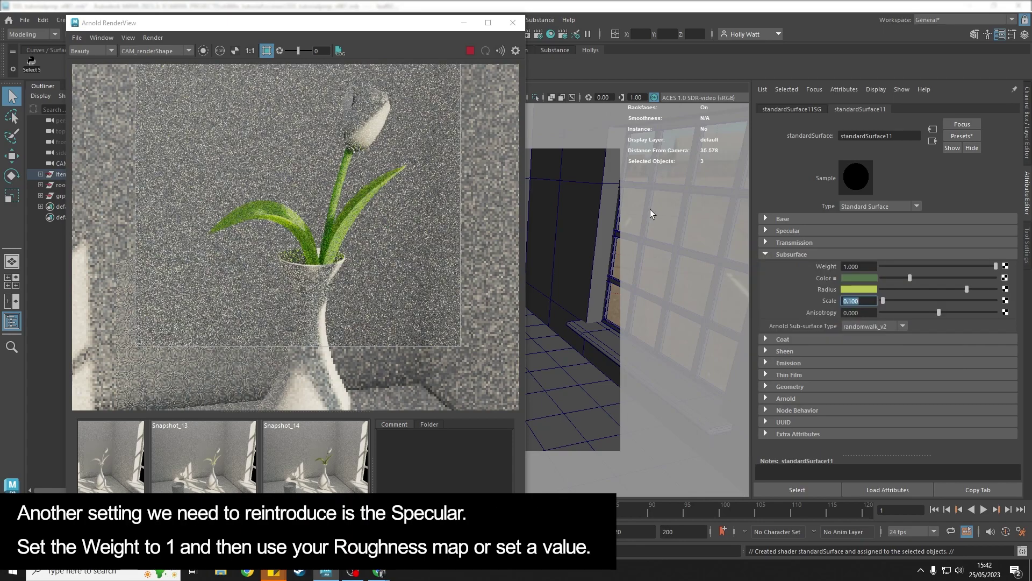
# Step: Set Specular Weight to 1 and Roughness to 0.5, then check that Base Weight stays 0
pyautogui.click(768, 255)
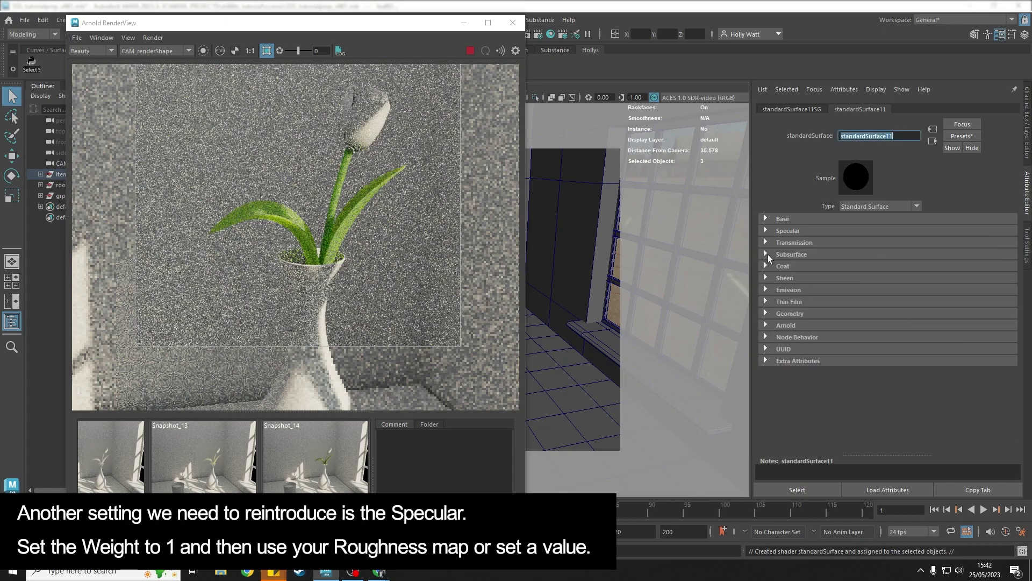
pyautogui.click(766, 231)
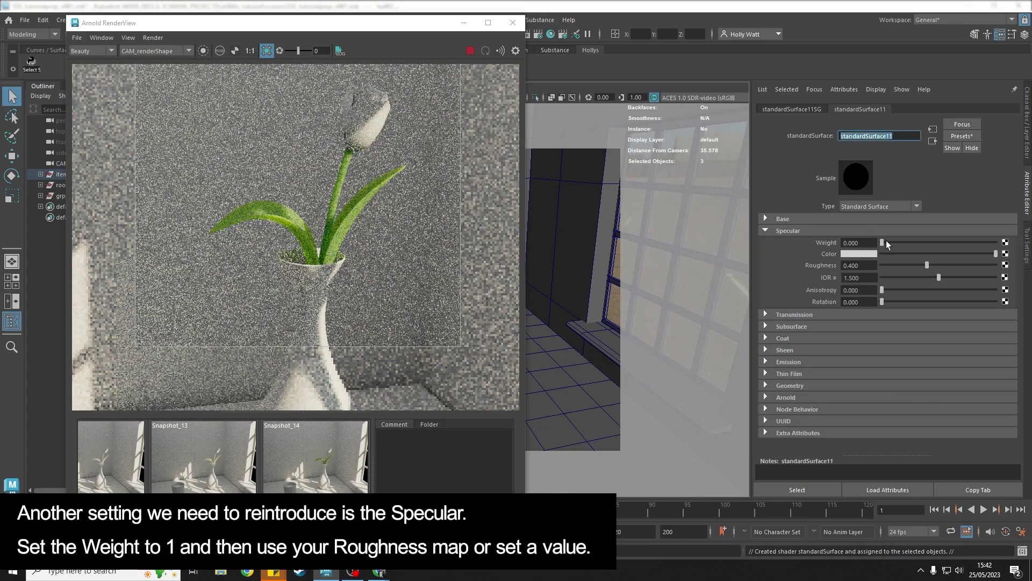
pyautogui.moveTo(882, 243); pyautogui.dragTo(996, 242)
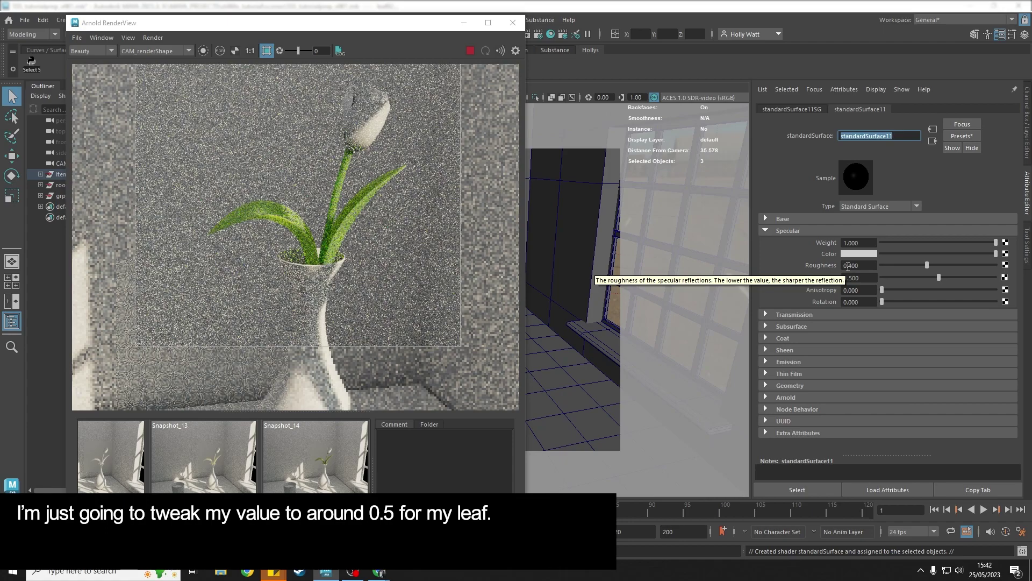
pyautogui.click(848, 266)
pyautogui.doubleClick(865, 267)
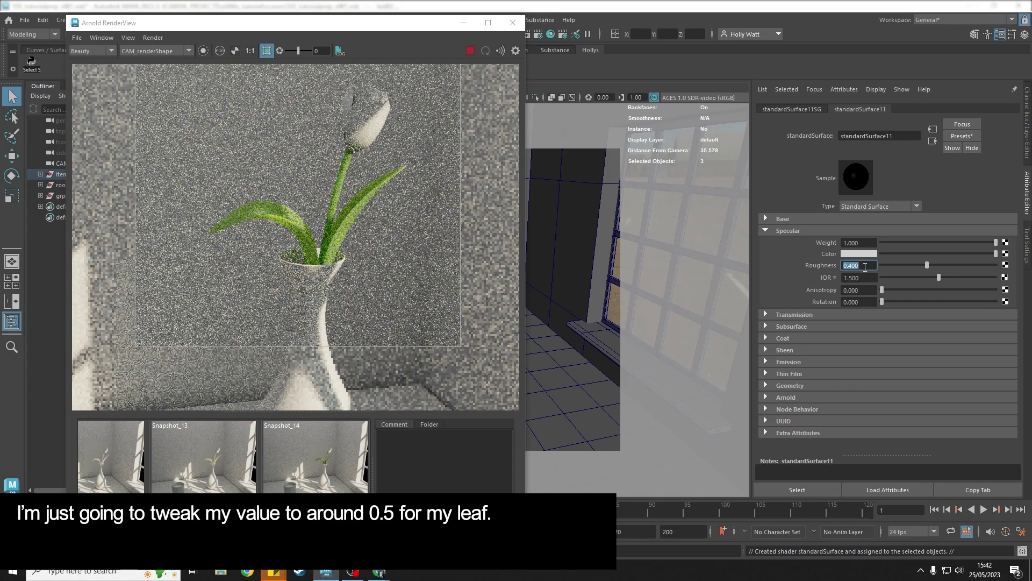
pyautogui.write('0.5')
pyautogui.press('Return')
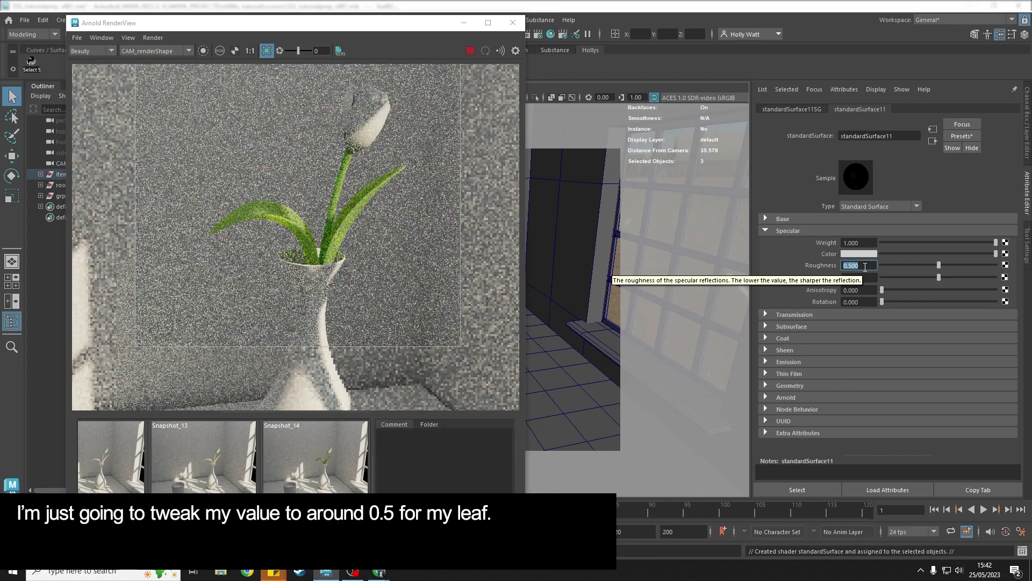
pyautogui.click(767, 219)
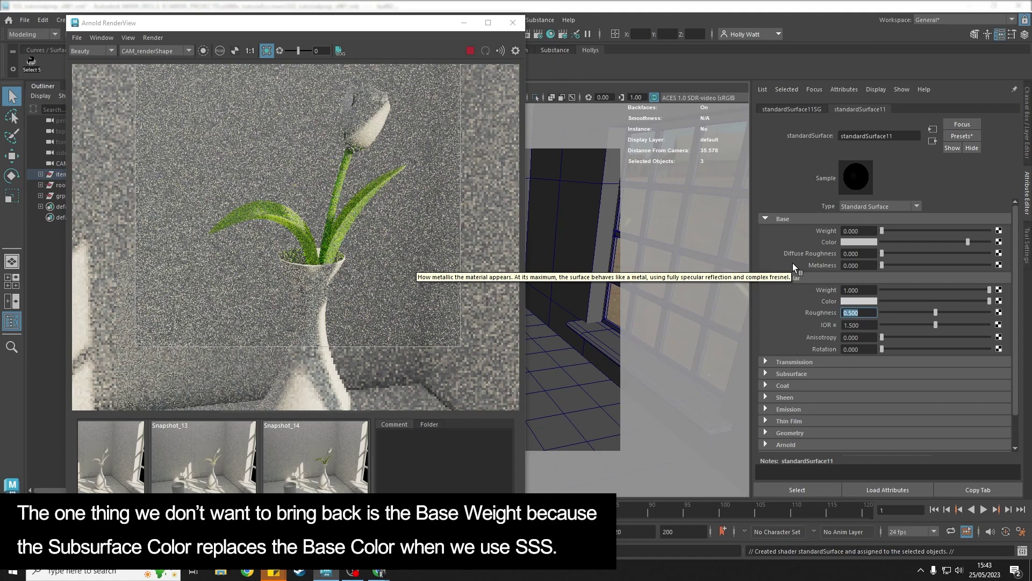
# Step: Collapse the Base section and show the Subsurface settings again below Specular
pyautogui.click(778, 218)
pyautogui.click(778, 329)
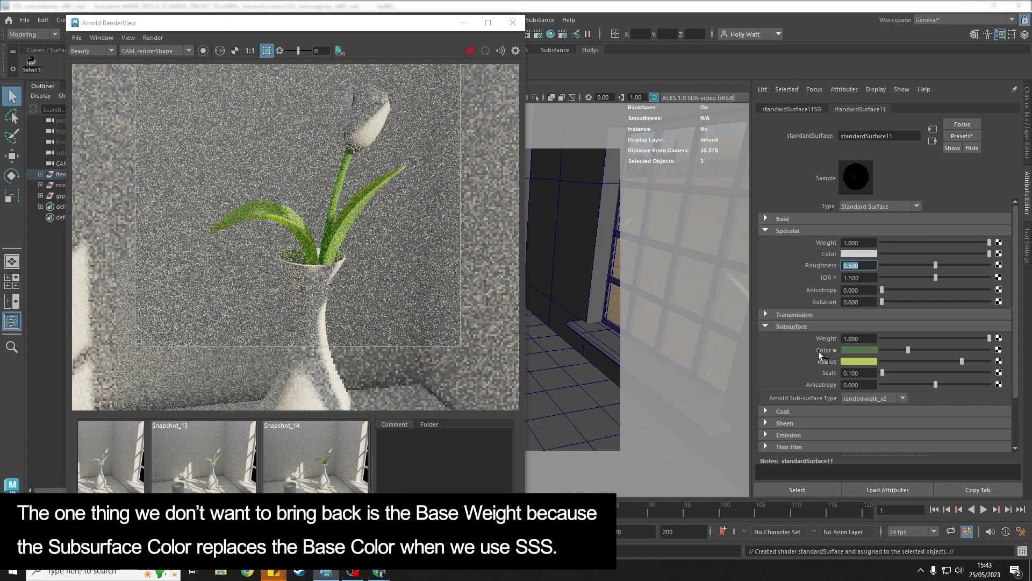
# Step: Raise the subsurface Color's HSV saturation from 0.353 to about 0.397
pyautogui.click(867, 349)
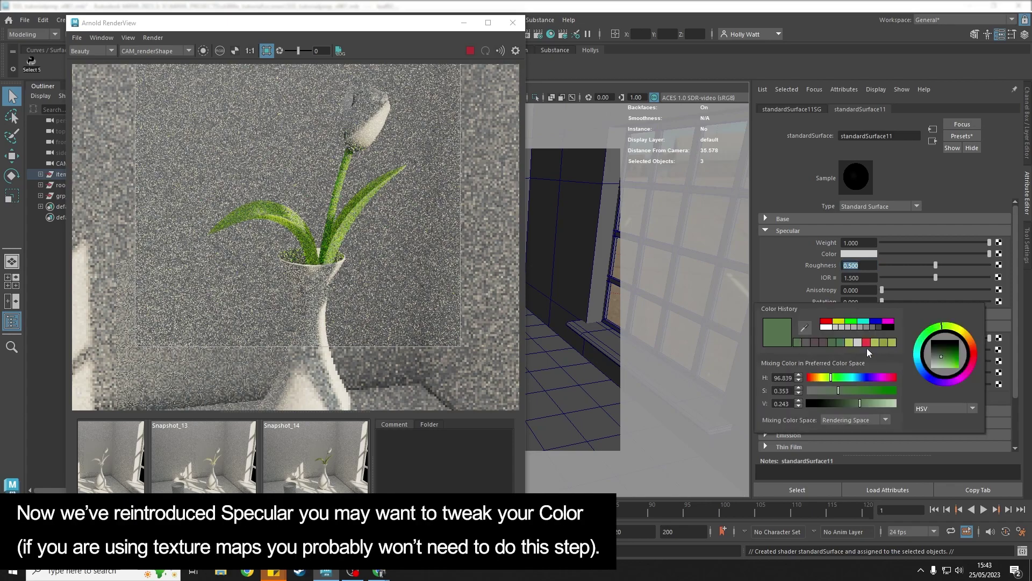
pyautogui.moveTo(840, 390)
pyautogui.mouseDown()
pyautogui.moveTo(858, 404)
pyautogui.moveTo(846, 387)
pyautogui.mouseUp()
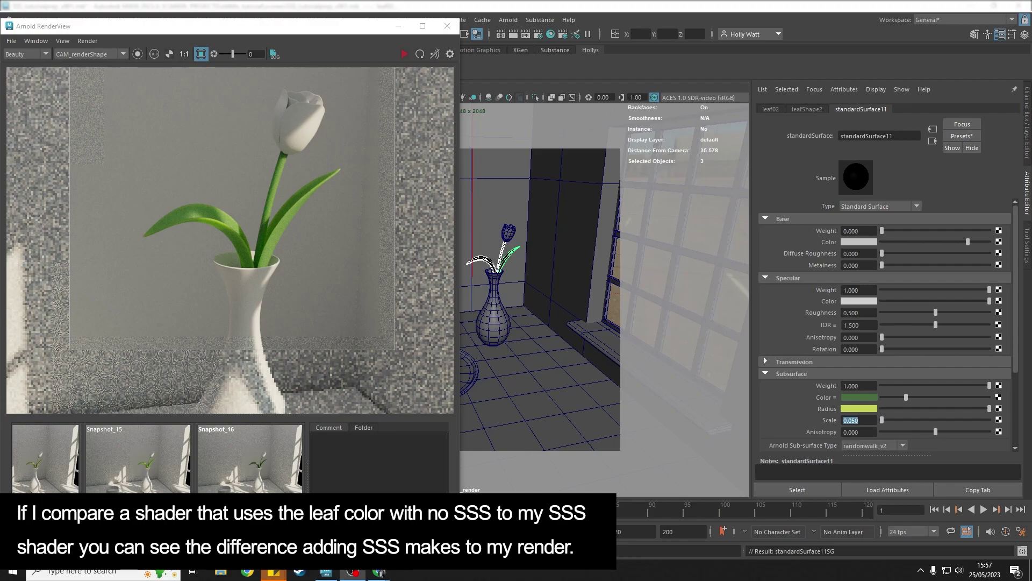
pyautogui.click(250, 457)
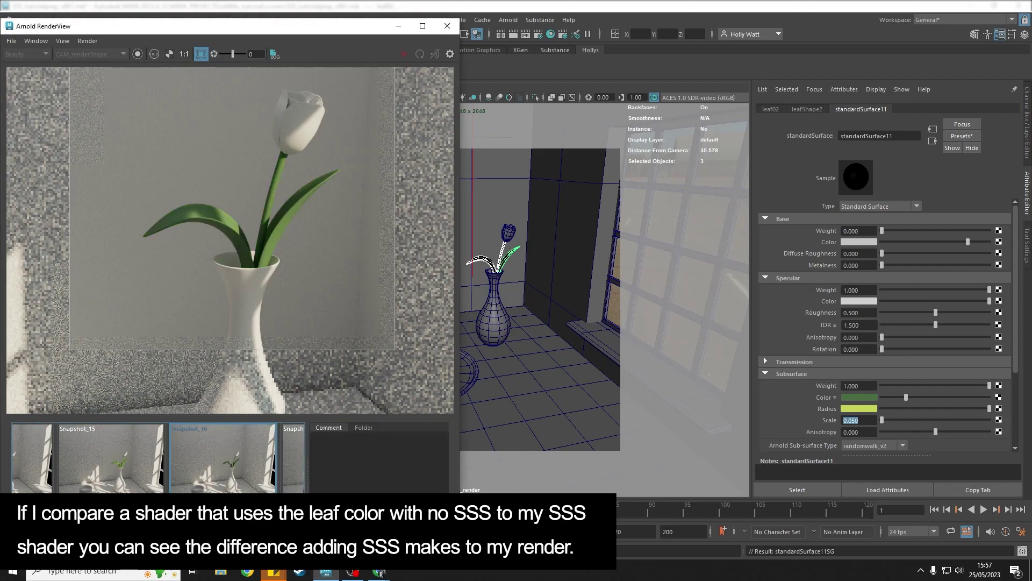
pyautogui.click(243, 492)
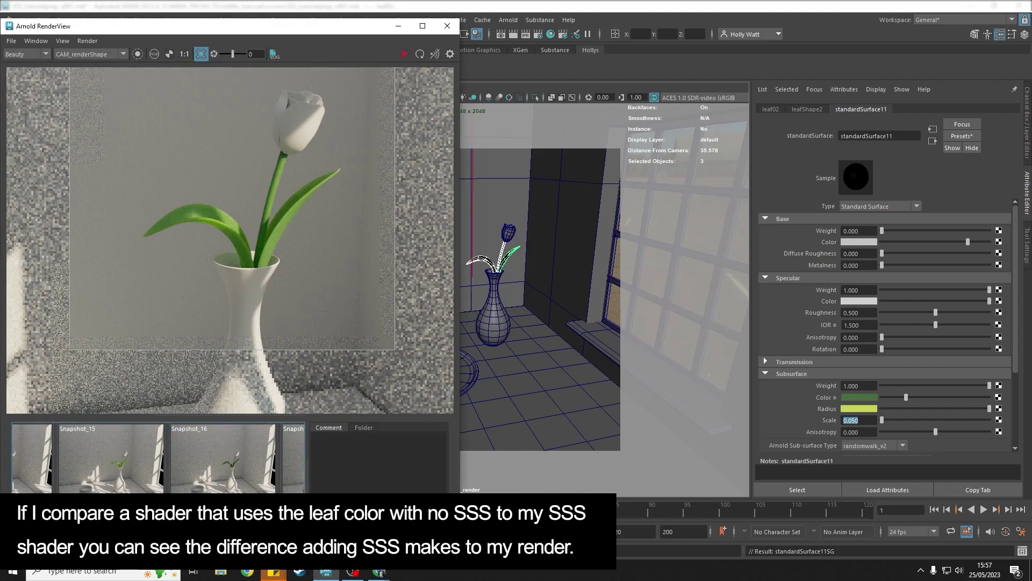
pyautogui.click(243, 491)
pyautogui.click(244, 489)
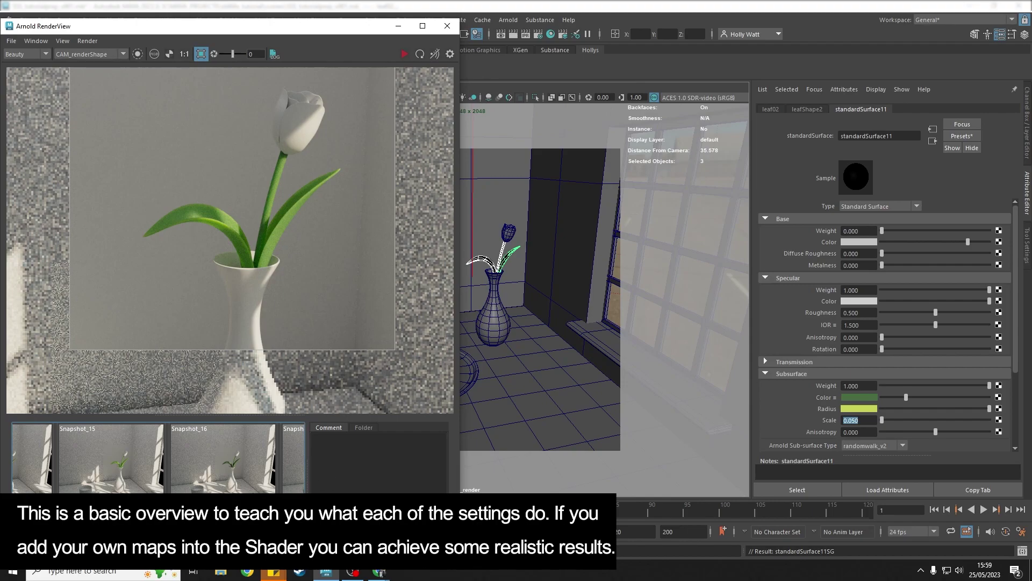
pyautogui.click(245, 484)
pyautogui.click(245, 484)
pyautogui.click(239, 483)
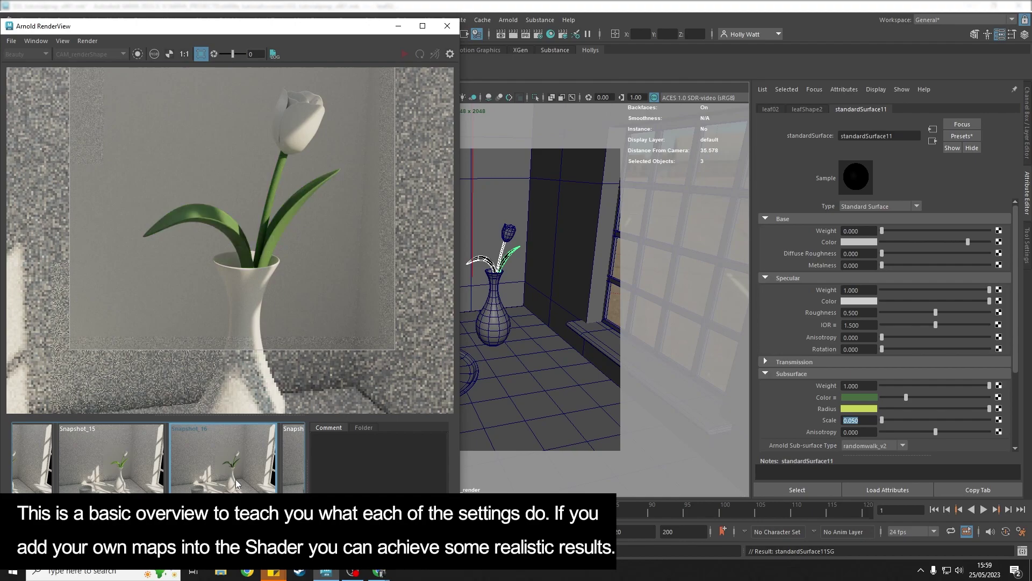
pyautogui.click(236, 483)
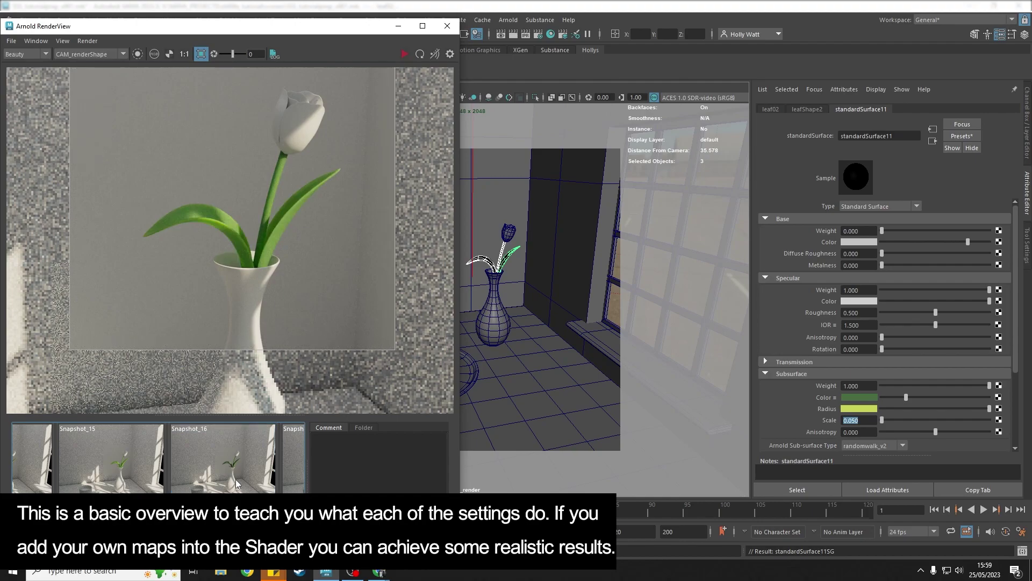